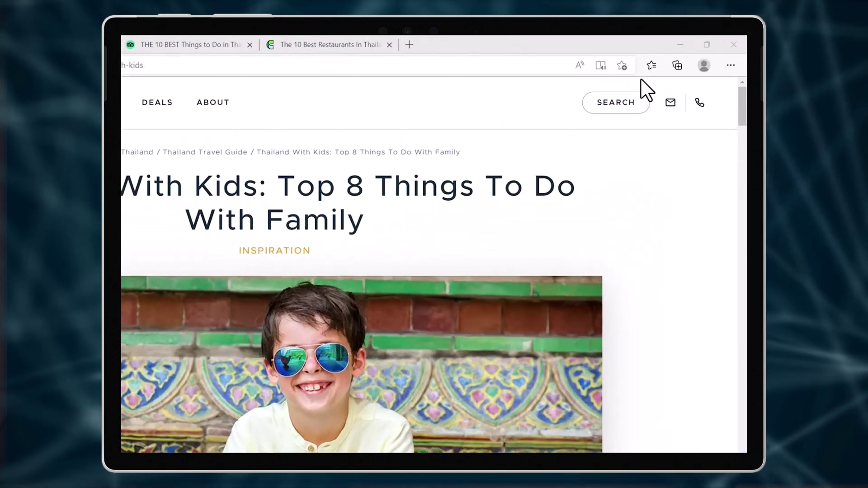
# Bookmark the Thailand With Kids article in the Thailand Family Holiday favourites folder and check the list.
pyautogui.click(622, 65)
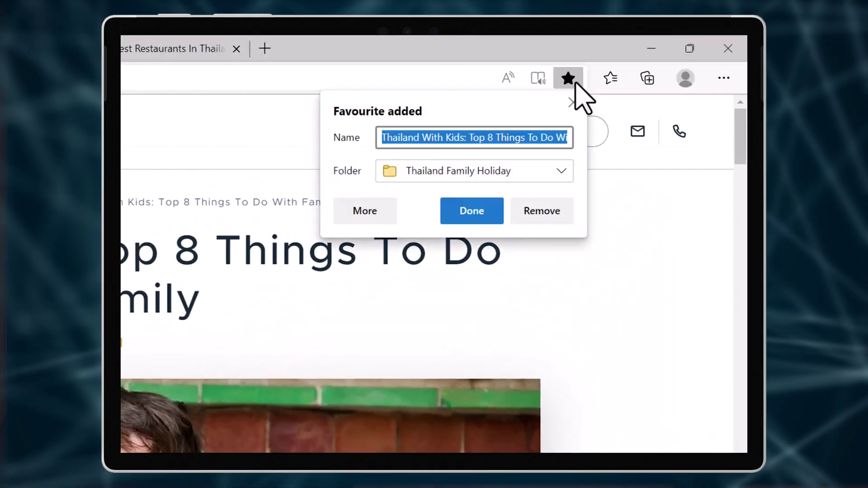
pyautogui.click(454, 217)
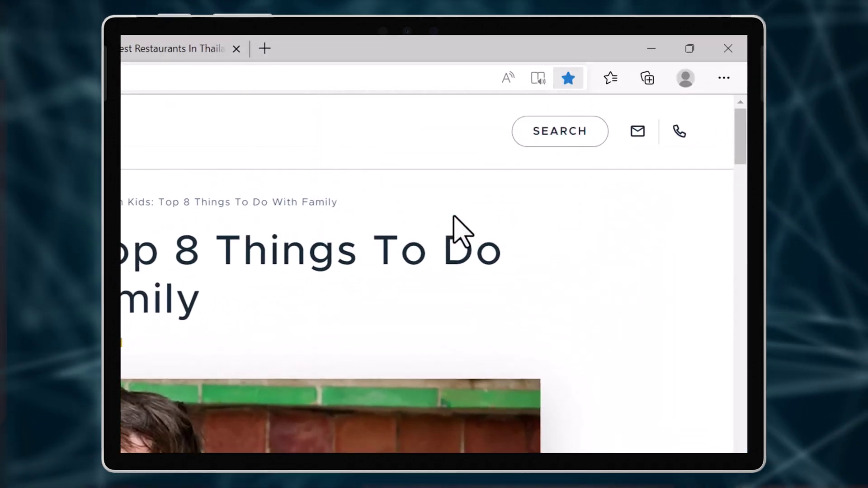
pyautogui.click(611, 79)
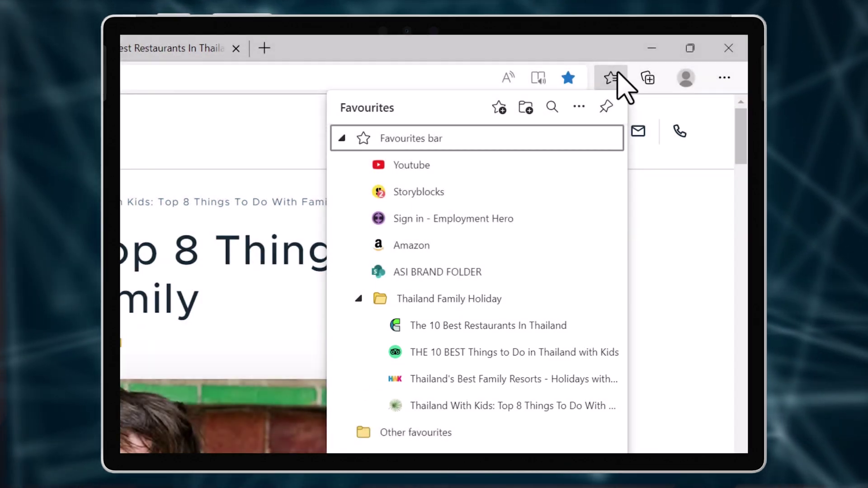
pyautogui.click(617, 75)
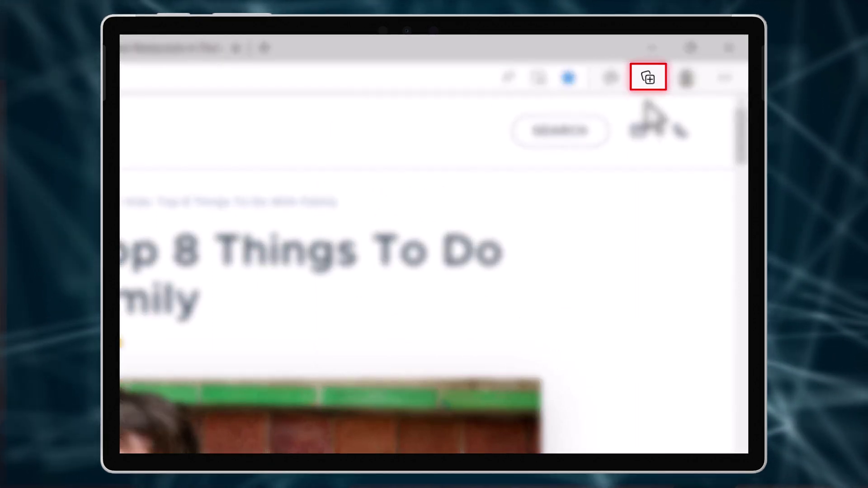
# Dock the Collections pane beside the page and start a new collection named 'Thailand Family Holiday'.
pyautogui.click(651, 83)
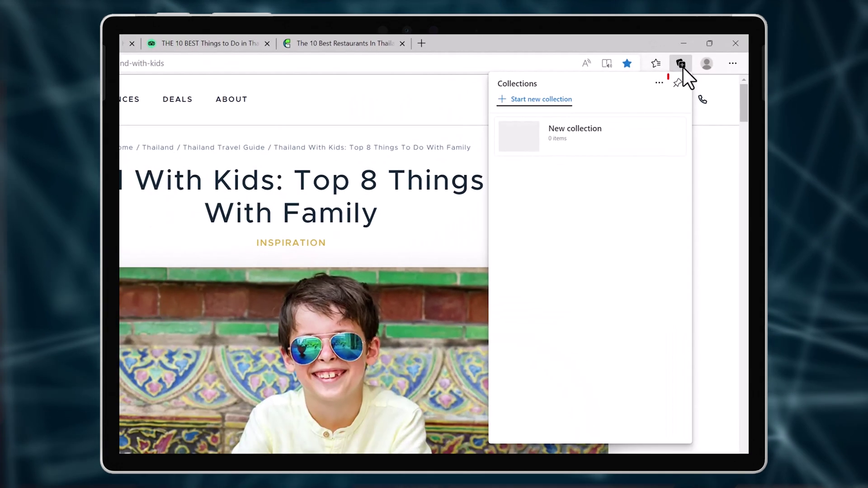
pyautogui.click(677, 84)
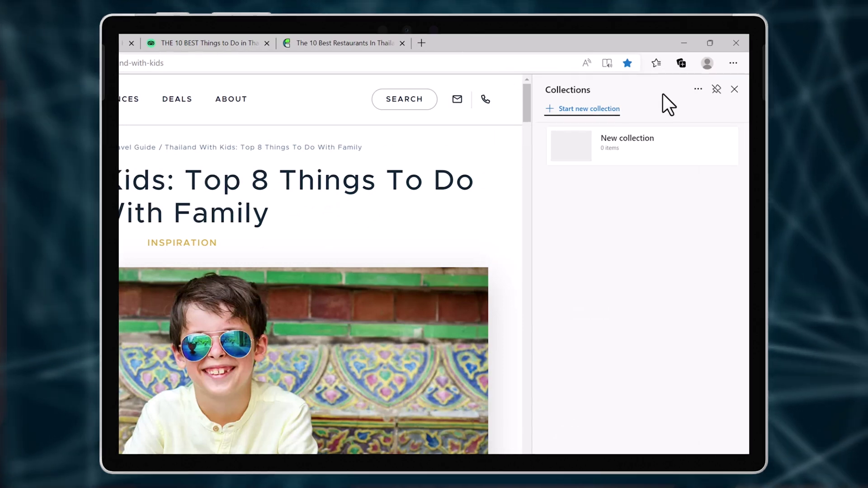
pyautogui.click(609, 111)
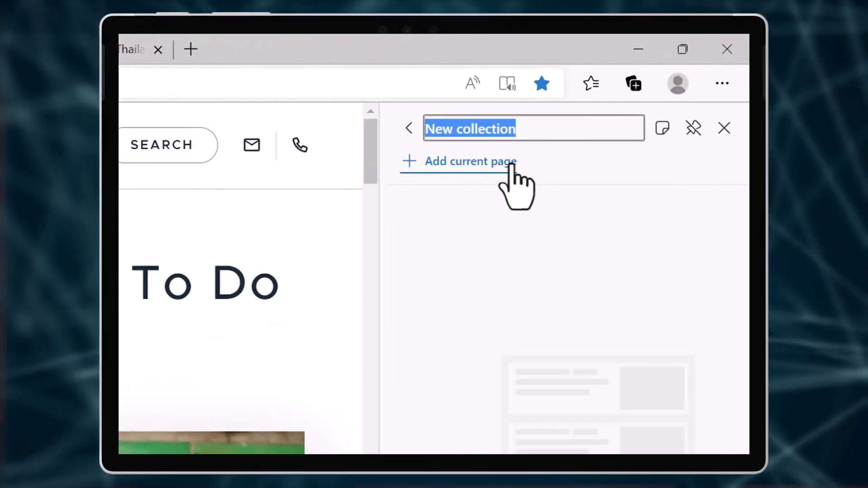
pyautogui.write('Thail')
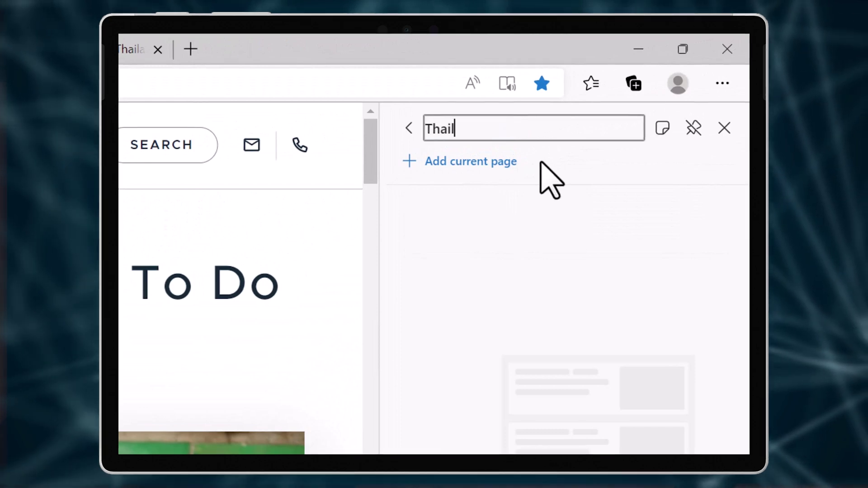
pyautogui.write('and Family Holiday')
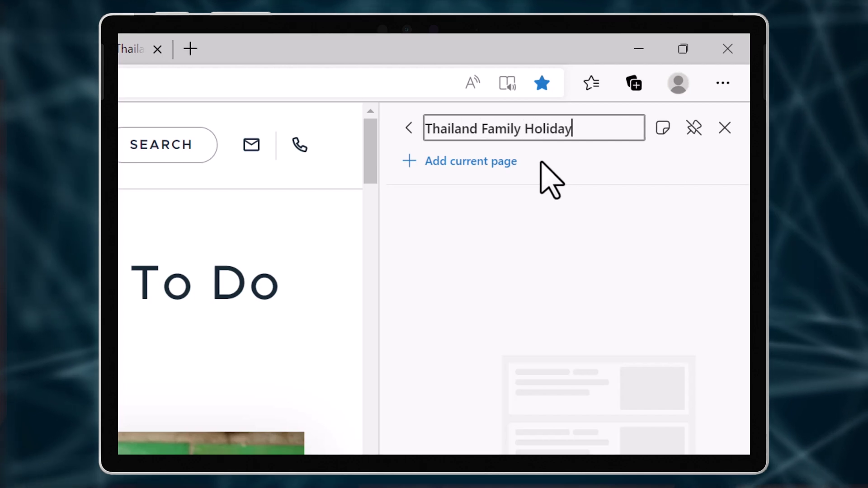
pyautogui.press('Return')
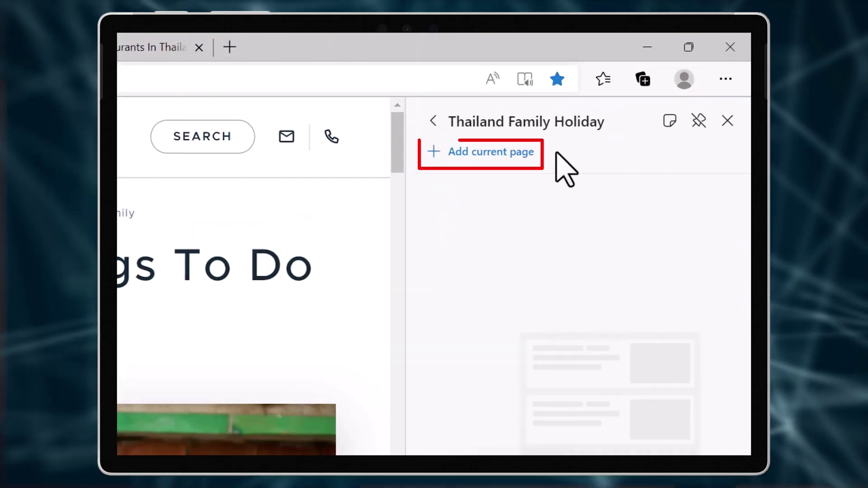
# Add the current article and all open Thailand tabs to Thailand Family Holiday, then reopen the article from it.
pyautogui.click(507, 153)
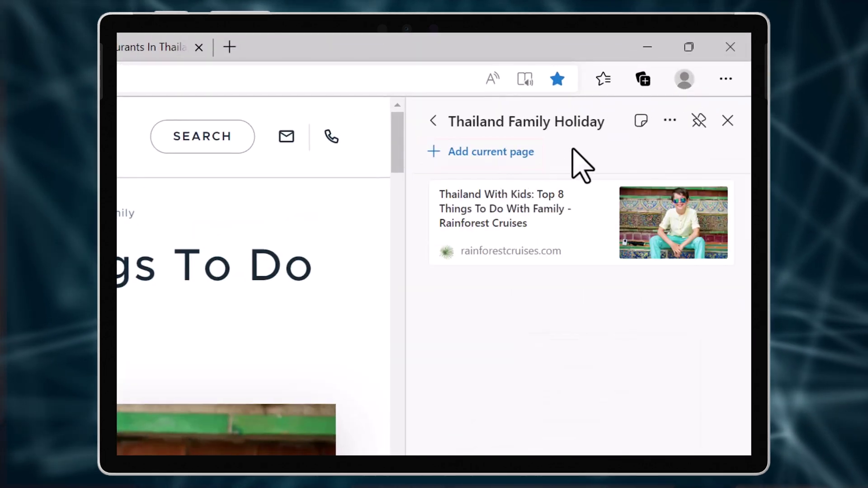
pyautogui.click(565, 213)
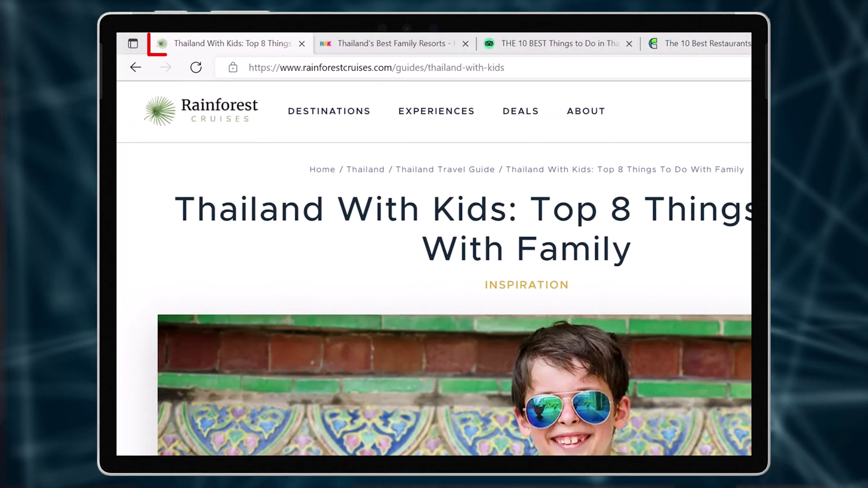
pyautogui.rightClick(241, 50)
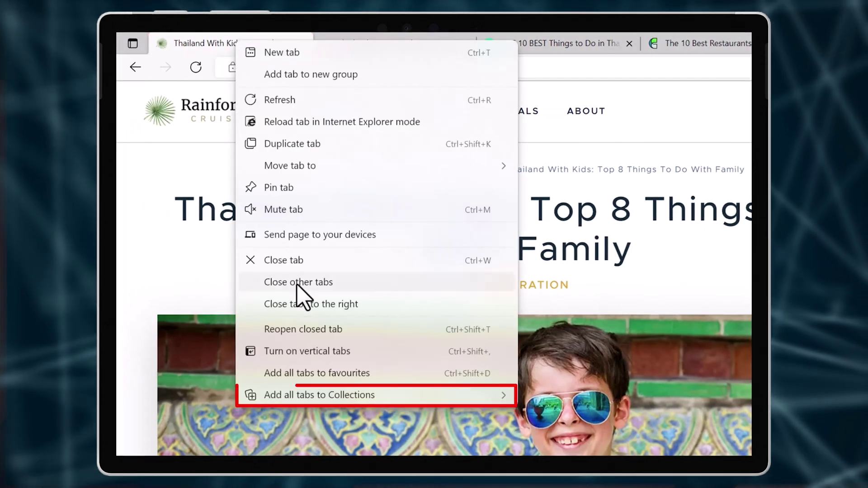
pyautogui.moveTo(413, 396)
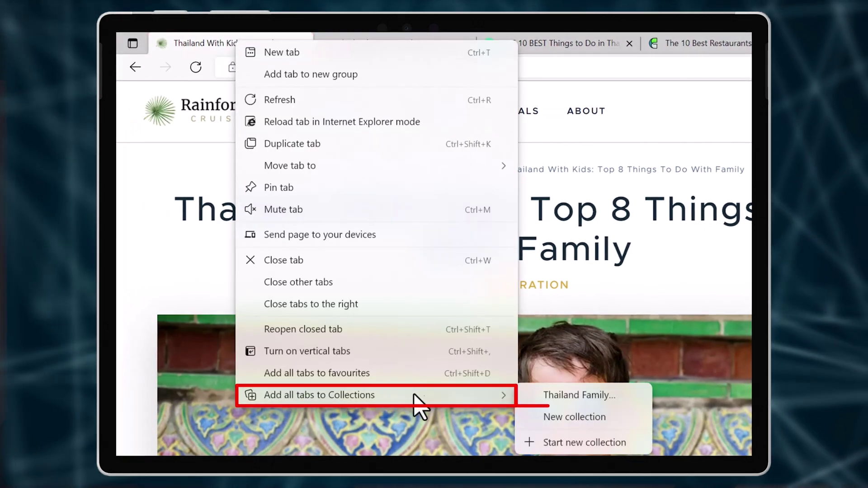
pyautogui.click(629, 395)
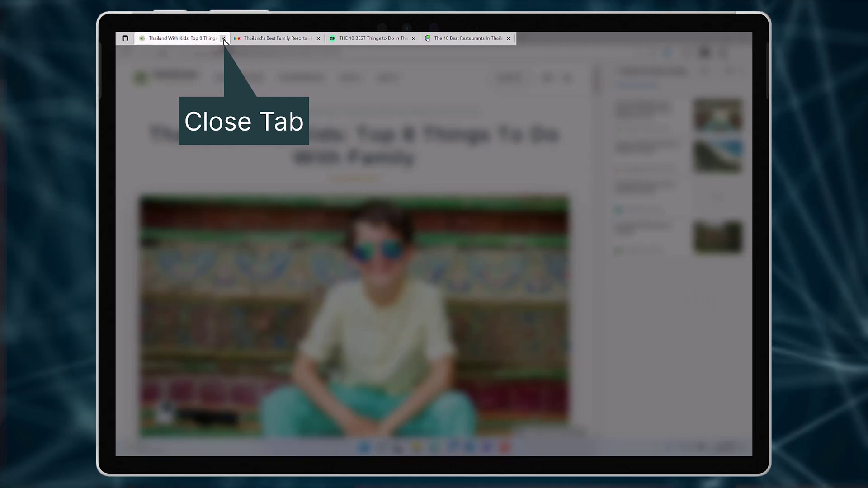
pyautogui.click(224, 39)
pyautogui.click(649, 128)
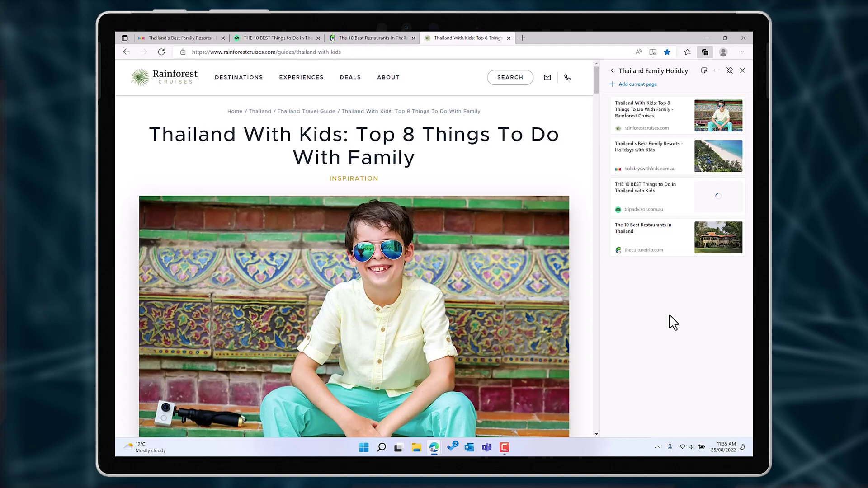
# Clip the Sea Life Bangkok text excerpt and the national-park island photo into Thailand Family Holiday.
pyautogui.moveTo(598, 91); pyautogui.dragTo(599, 142)
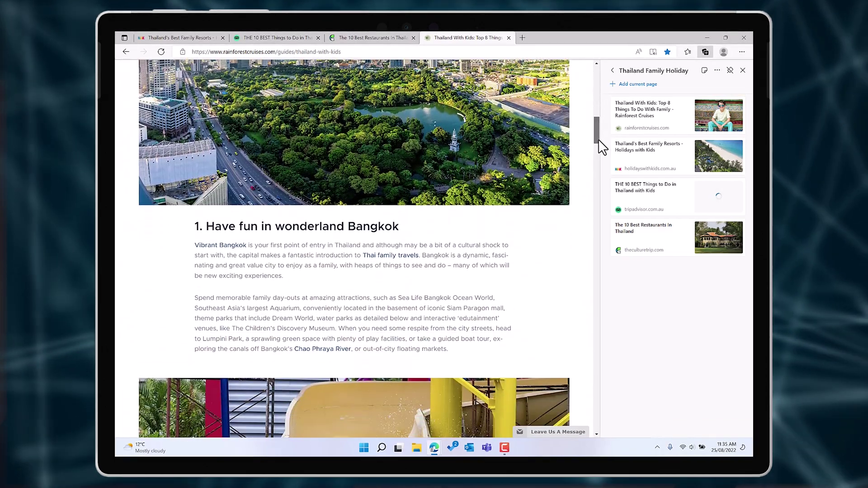
pyautogui.moveTo(399, 298); pyautogui.dragTo(678, 329)
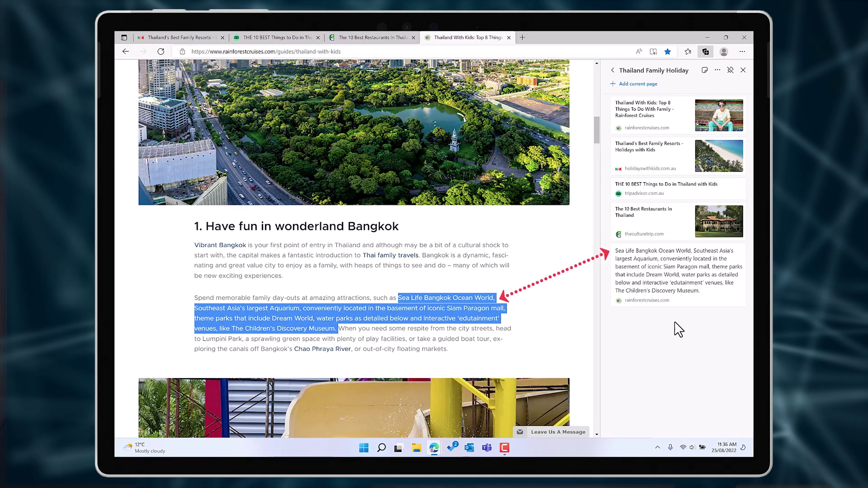
pyautogui.rightClick(508, 251)
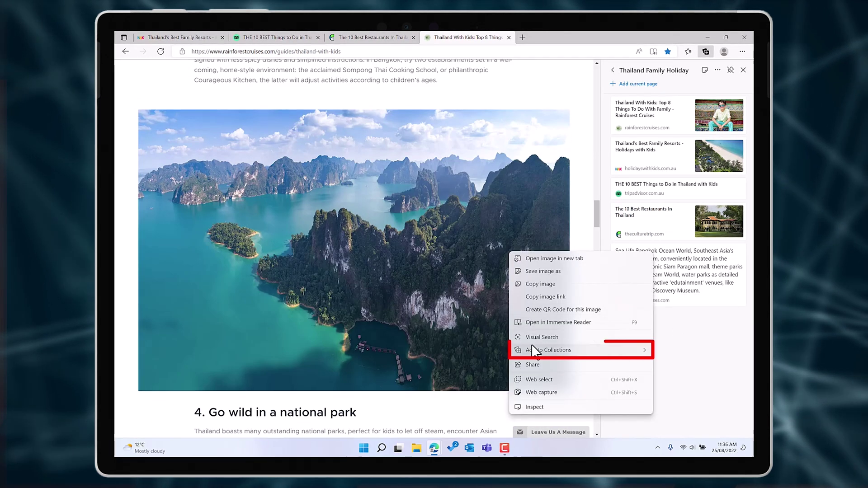
pyautogui.moveTo(535, 351)
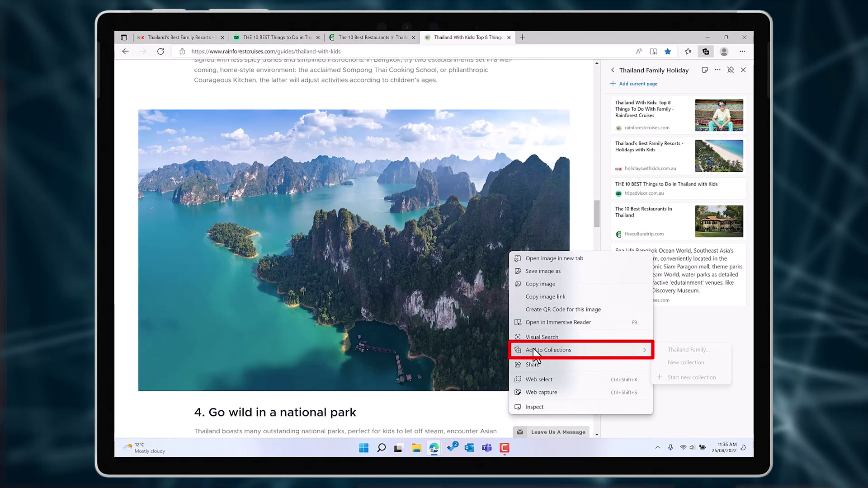
pyautogui.click(678, 351)
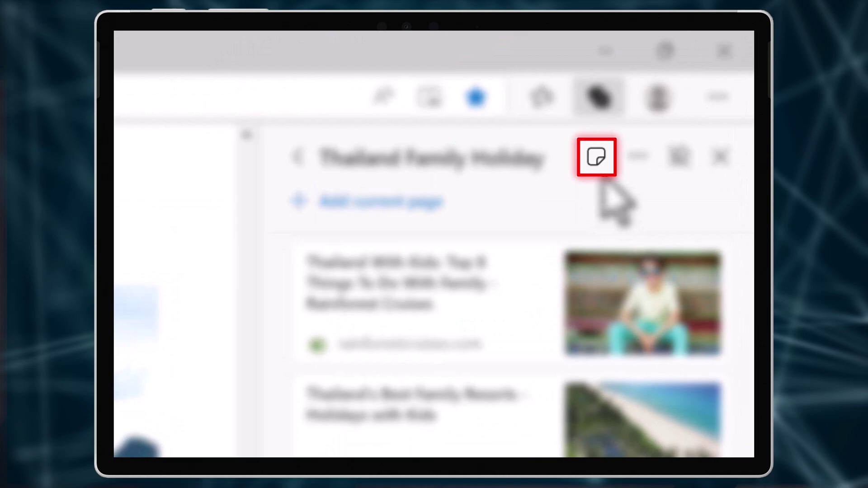
# Add a note reading 'Still need to research flights' to the collection.
pyautogui.click(597, 159)
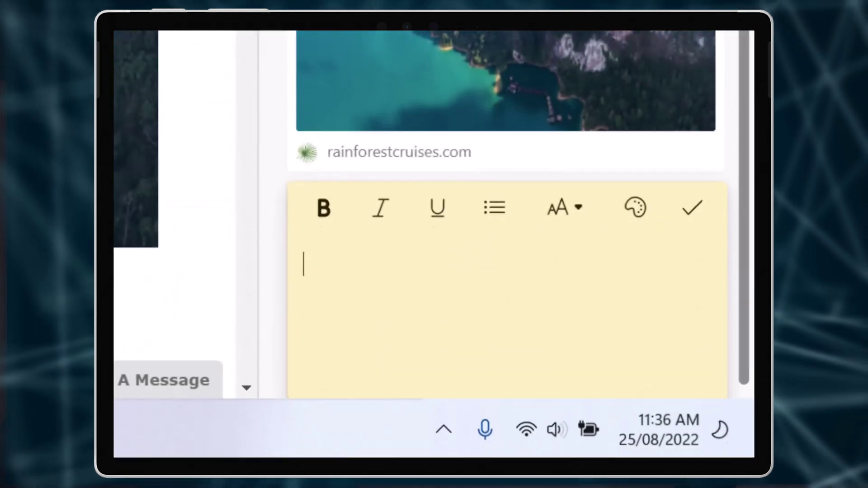
pyautogui.write('Still nee')
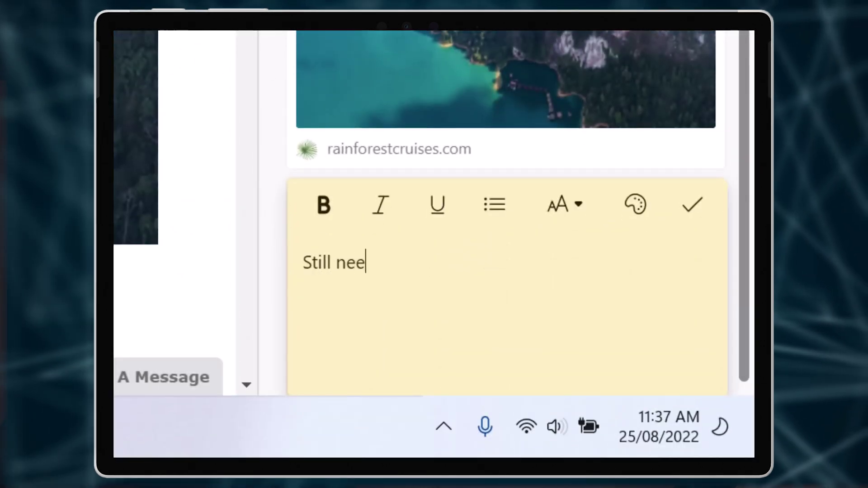
pyautogui.write('d to research')
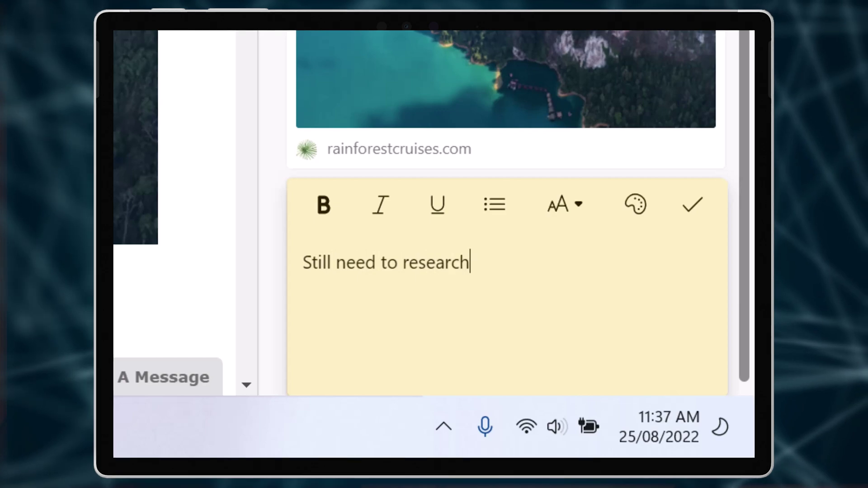
pyautogui.write(' flights')
pyautogui.click(692, 206)
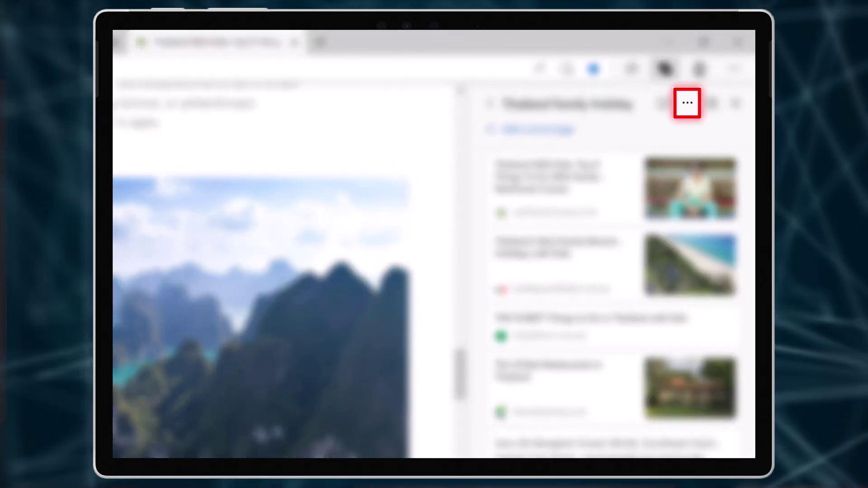
# Send Thailand Family Holiday to OneNote, review the new page, and copy its page link.
pyautogui.click(690, 108)
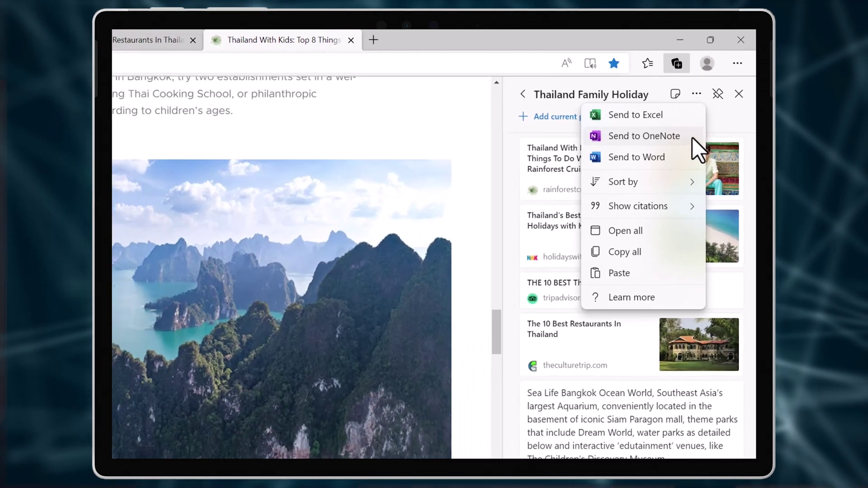
pyautogui.click(680, 152)
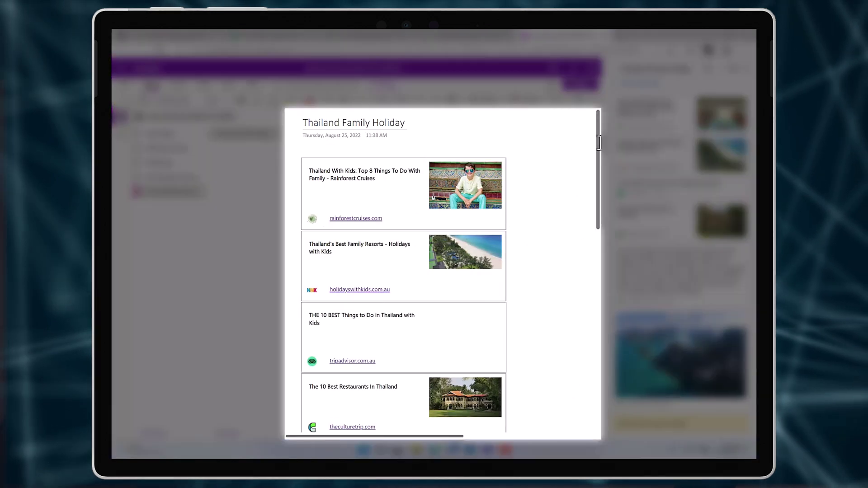
pyautogui.moveTo(597, 146); pyautogui.dragTo(600, 233)
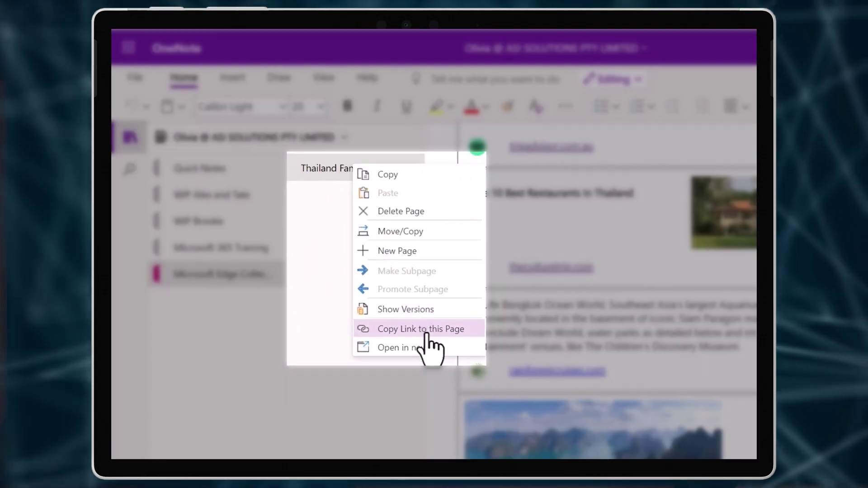
pyautogui.click(427, 329)
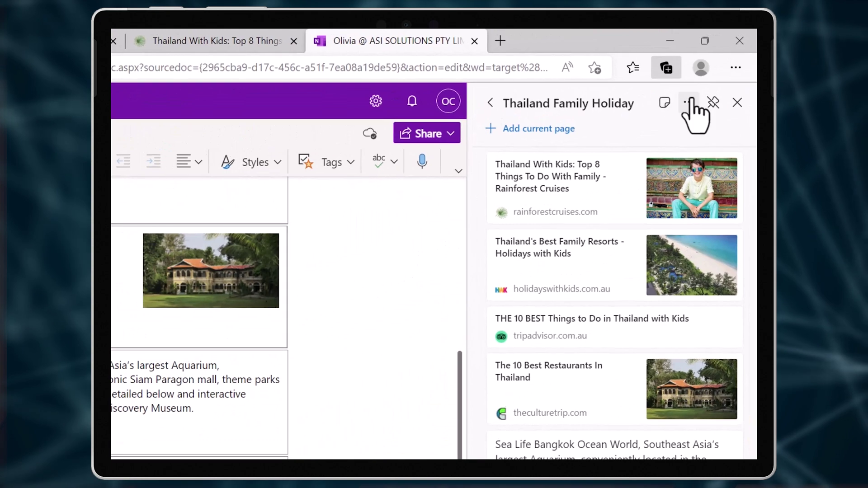
# Copy all Thailand Family Holiday cards and paste them into the new email's body.
pyautogui.click(720, 68)
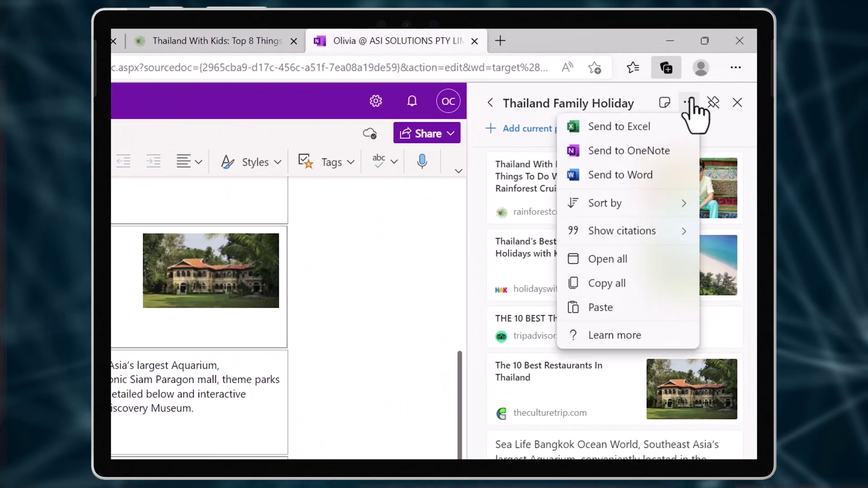
pyautogui.click(680, 289)
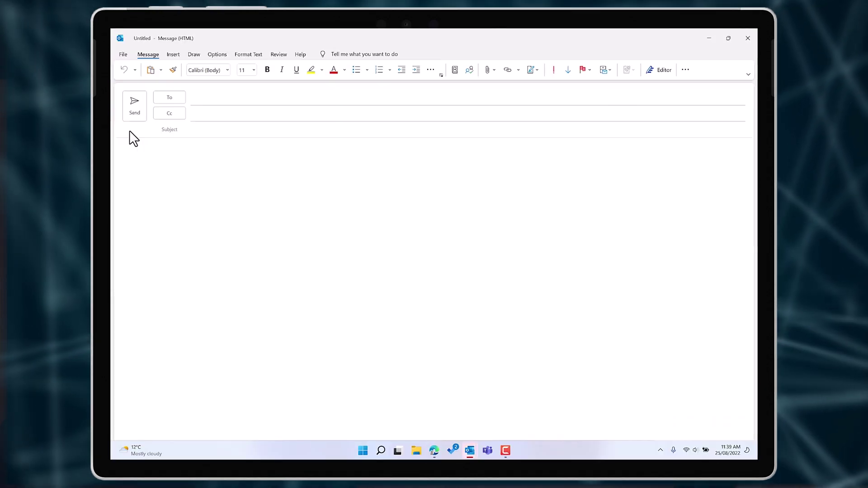
pyautogui.hotkey('ctrl', 'v')
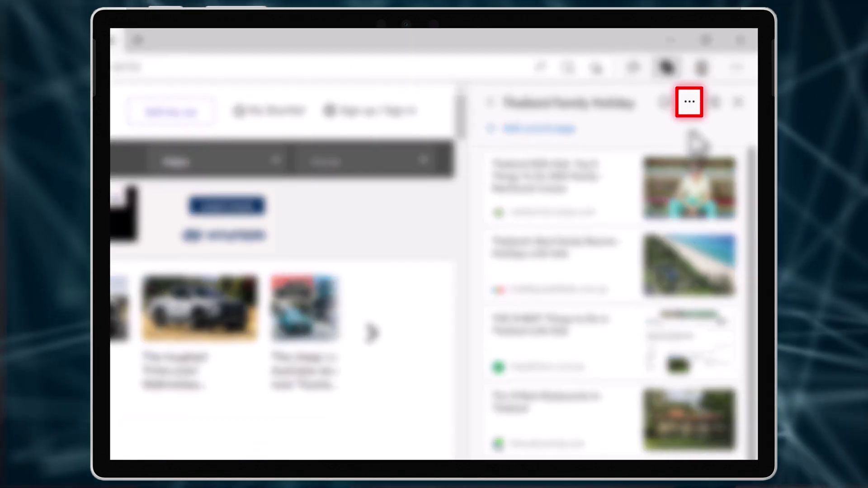
# Open all collection pages as the 'Thailand Family Holiday' tab group and leave it collapsed.
pyautogui.click(691, 109)
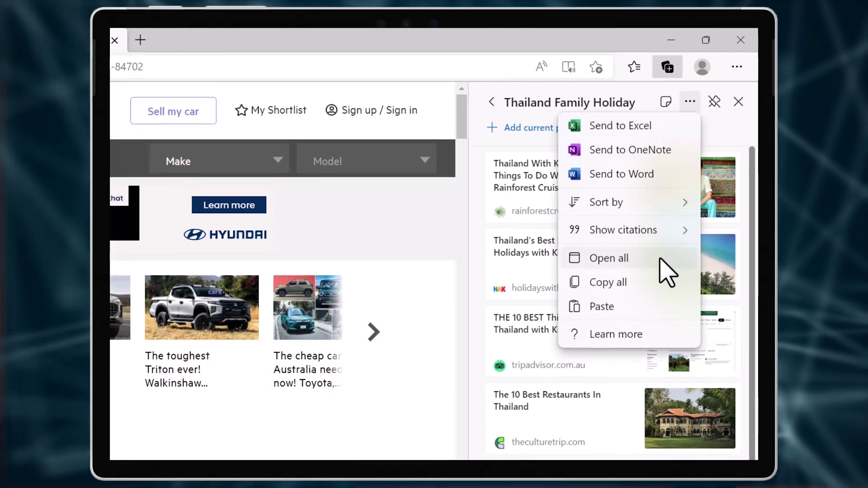
pyautogui.click(660, 259)
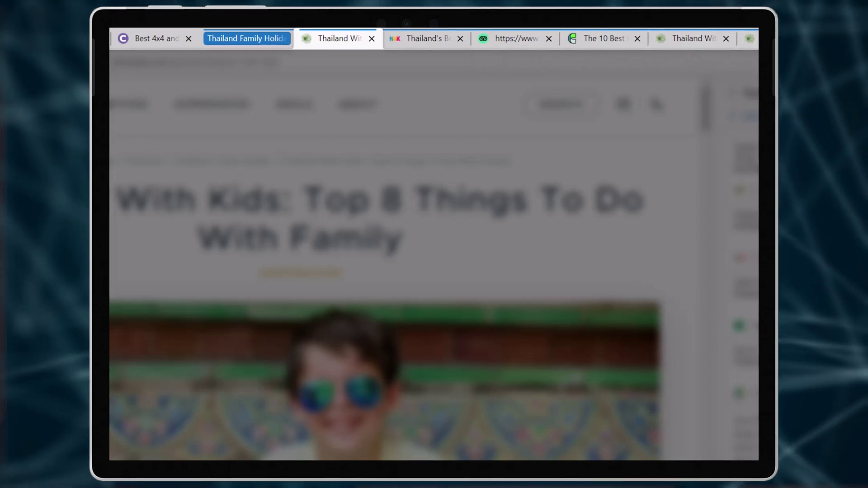
pyautogui.click(239, 42)
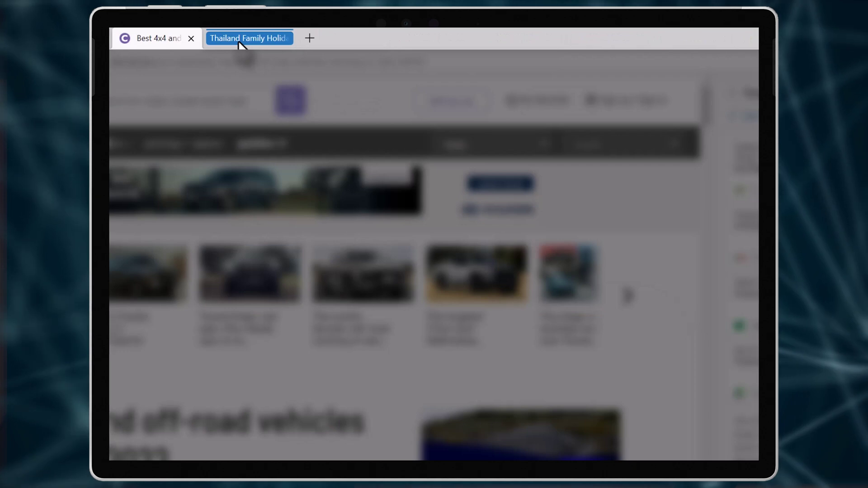
pyautogui.click(240, 40)
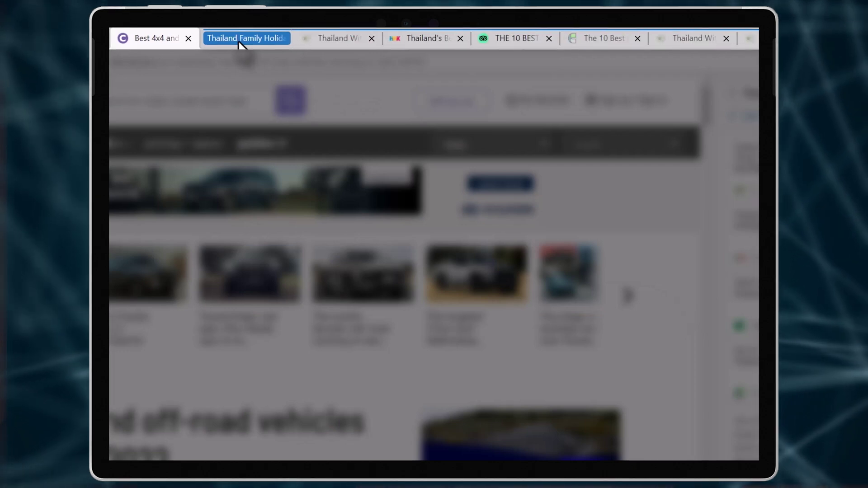
pyautogui.click(239, 40)
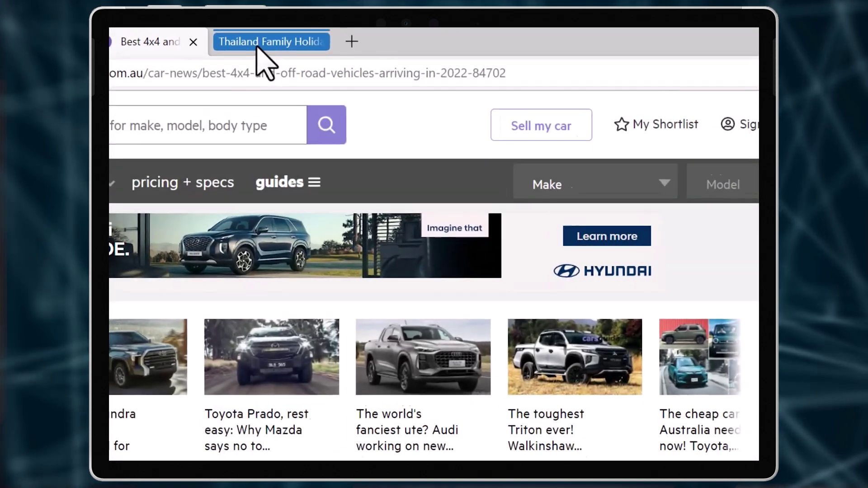
# Colour the Thailand Family Holiday tab group green and move it to a new window.
pyautogui.rightClick(238, 42)
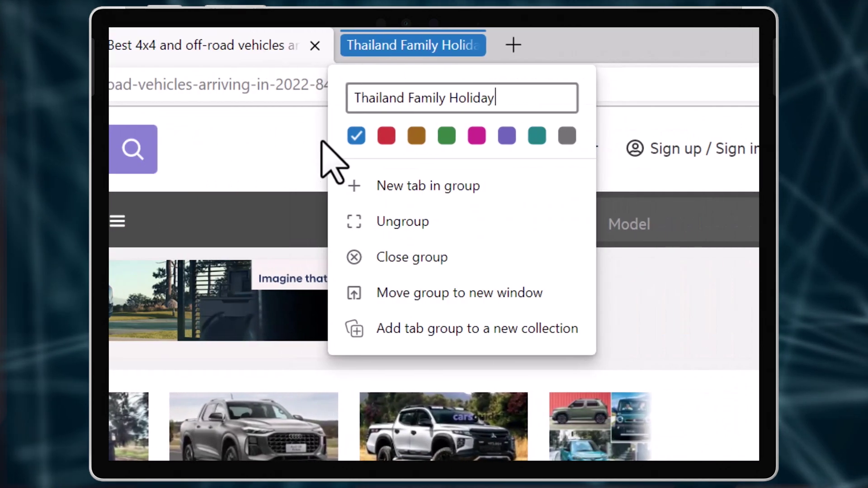
pyautogui.click(449, 134)
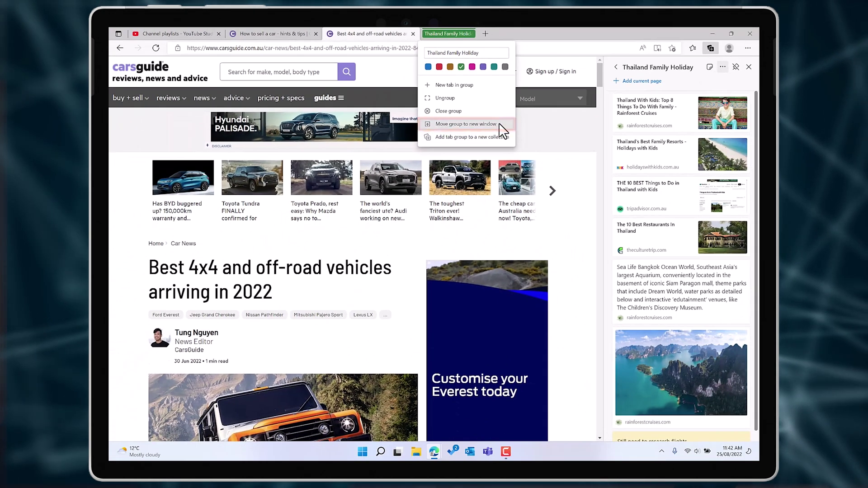
pyautogui.click(465, 124)
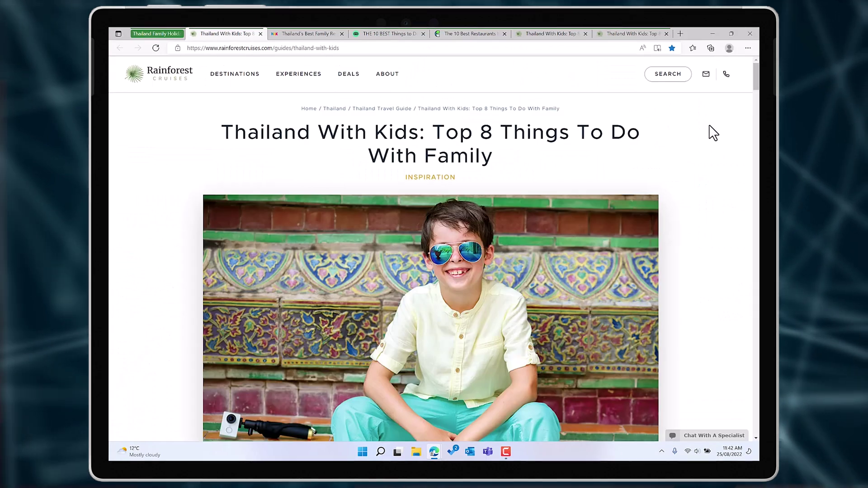
# Delete the Sea Life text clip and the empty 'New collection', then reopen the Collections pane.
pyautogui.click(710, 48)
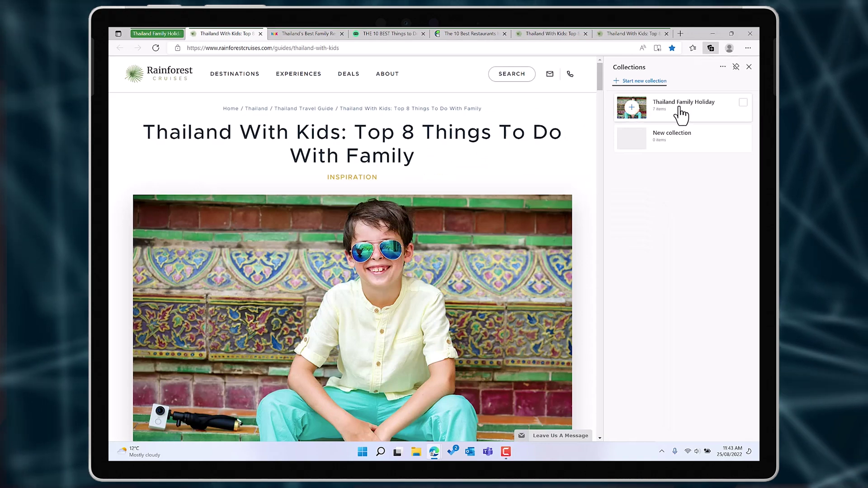
pyautogui.click(681, 115)
pyautogui.click(738, 271)
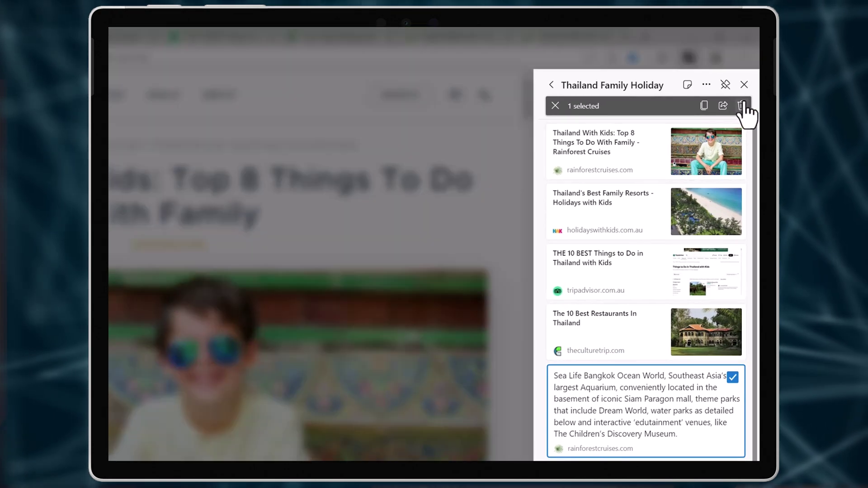
pyautogui.click(741, 106)
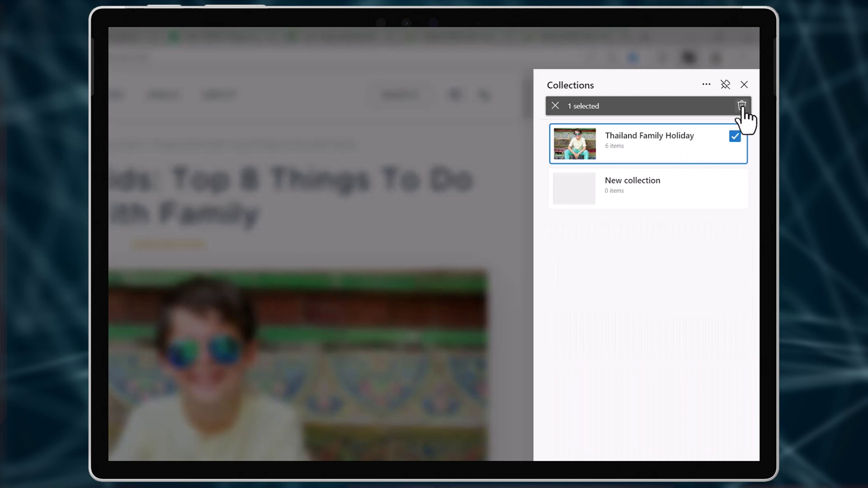
pyautogui.click(741, 105)
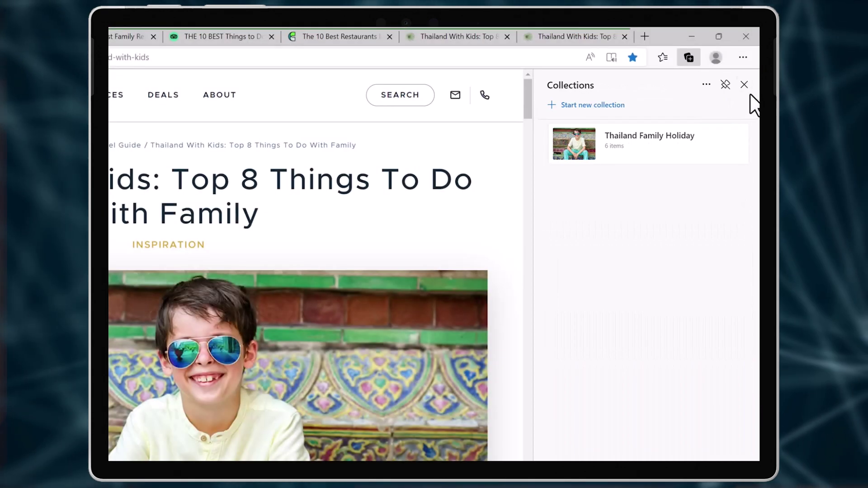
pyautogui.click(744, 85)
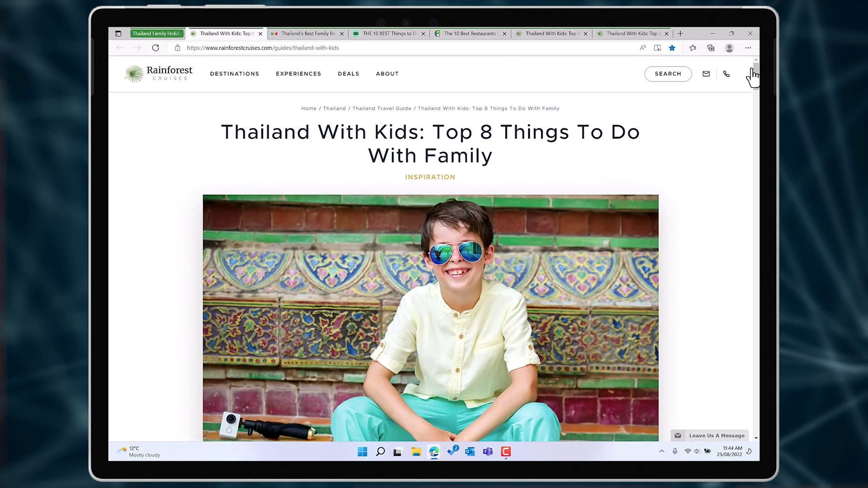
pyautogui.click(711, 48)
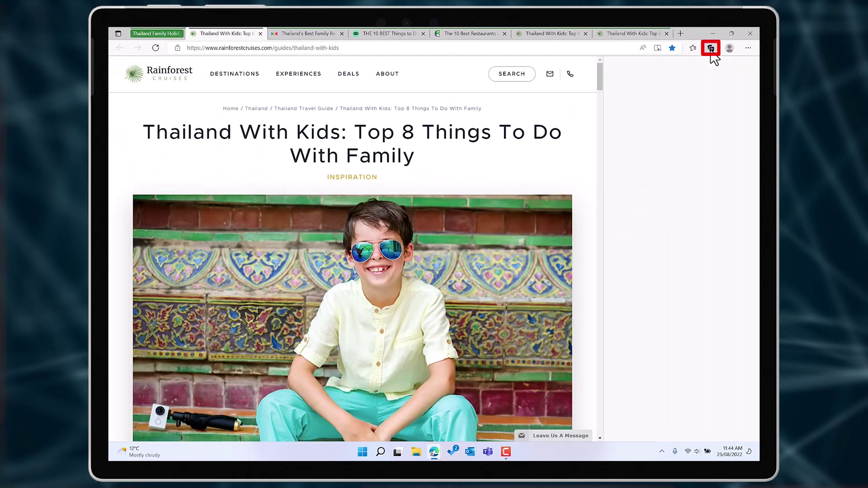